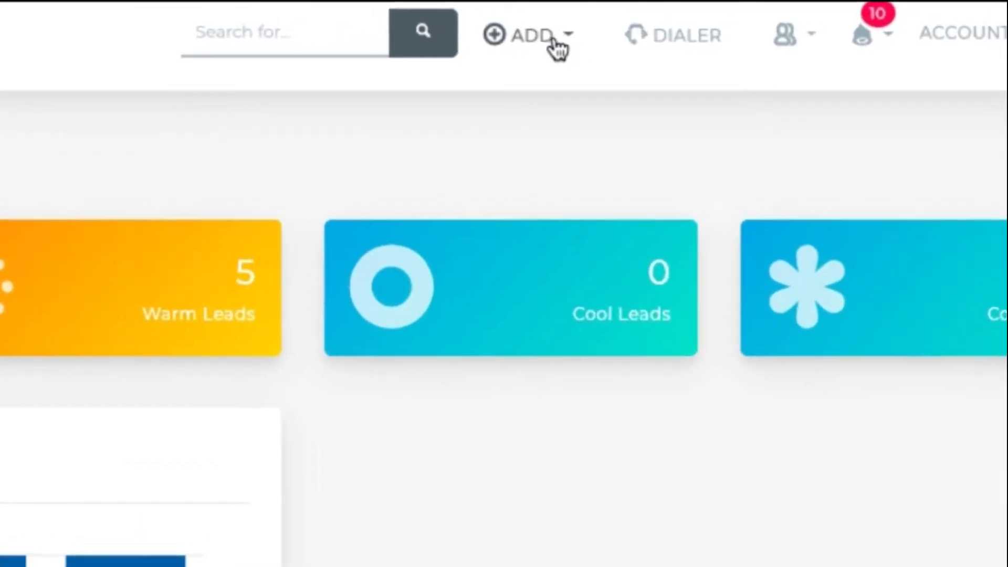
Start a new lead from ADD > ADD LEAD and open the Add Lead form
{"action": "left_click", "coordinate": [560, 46]}
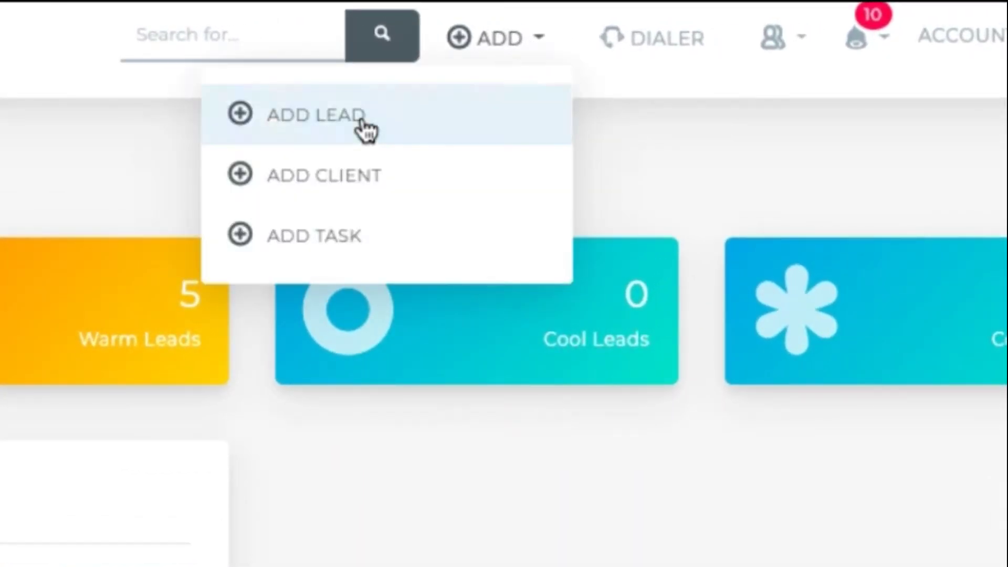
{"action": "left_click", "coordinate": [363, 128]}
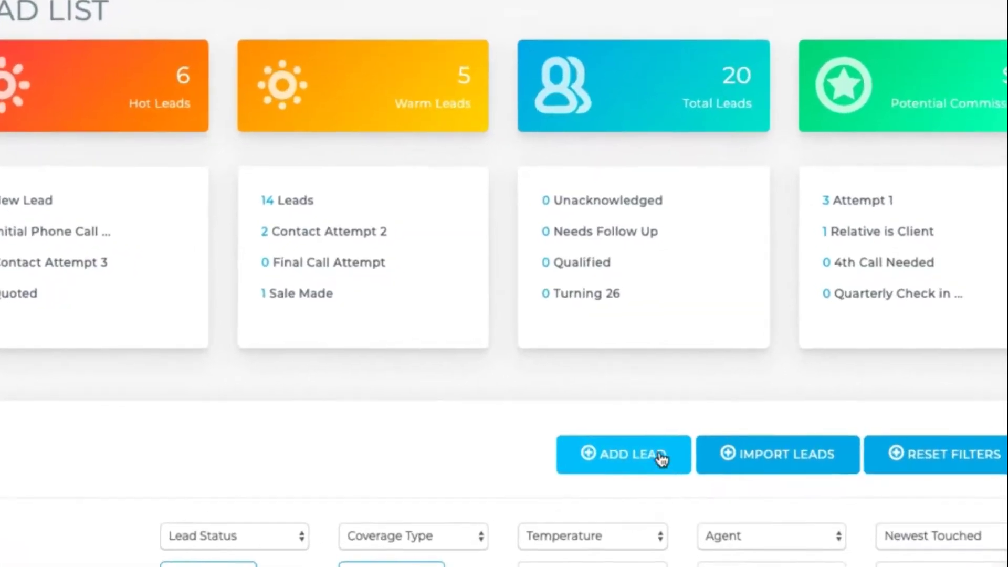
{"action": "left_click", "coordinate": [659, 461]}
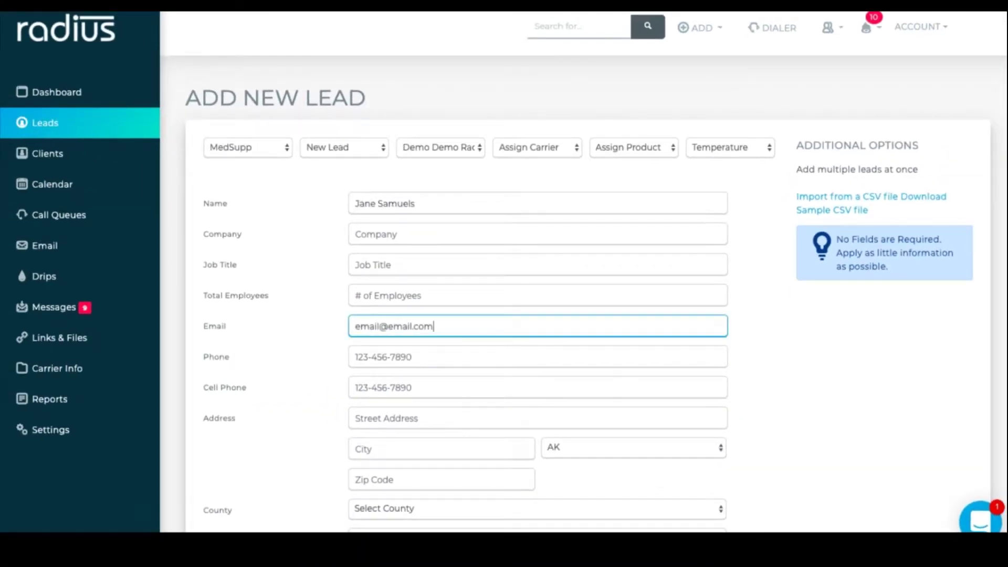
Fill in the lead's contact, county, gender and Medicare Part B fields, then save it
{"action": "key", "text": "Tab"}
{"action": "type", "text": "7"}
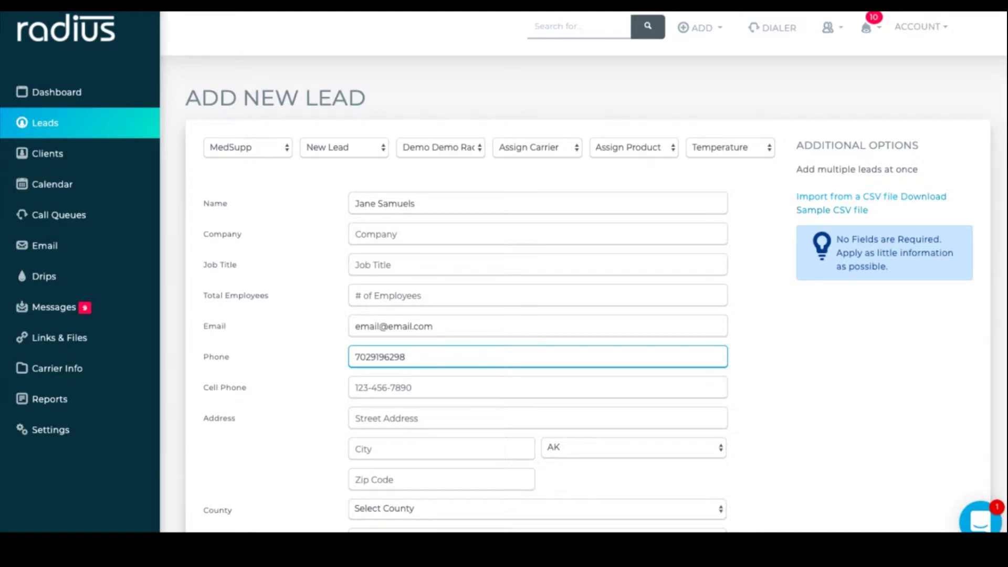
{"action": "scroll", "coordinate": [583, 271], "scroll_direction": "down", "scroll_amount": 6}
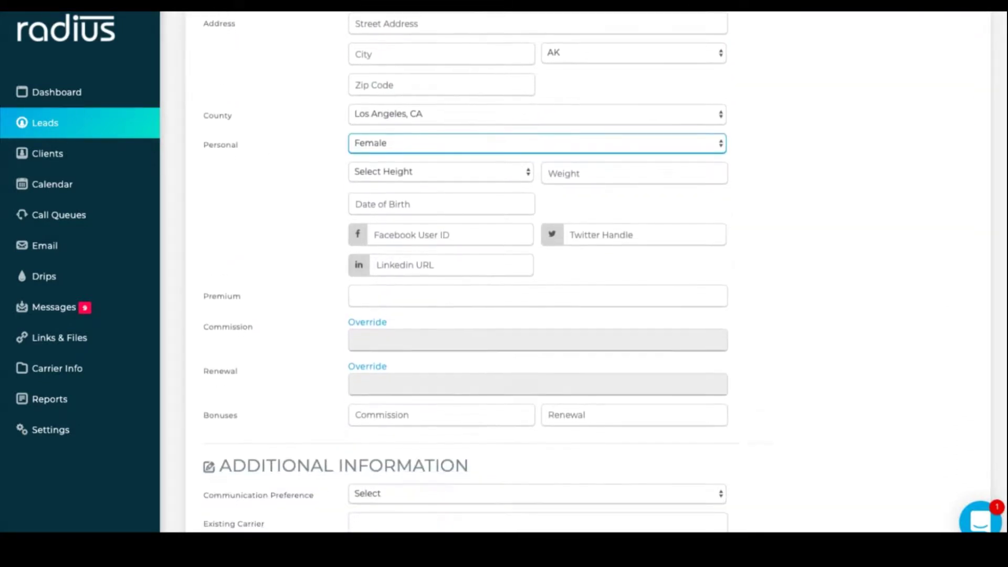
{"action": "scroll", "coordinate": [537, 271], "scroll_direction": "down", "scroll_amount": 3}
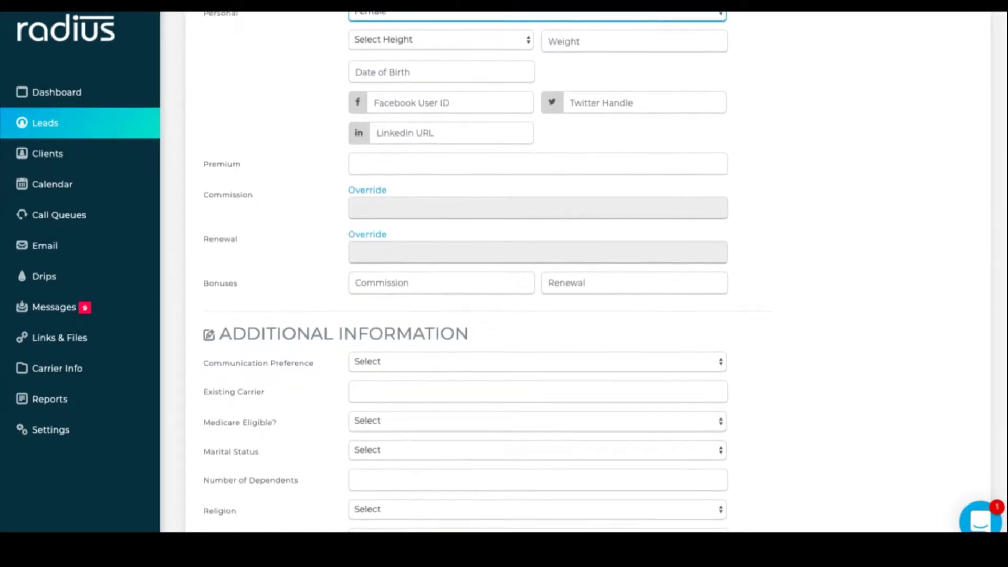
{"action": "scroll", "coordinate": [573, 271], "scroll_direction": "down", "scroll_amount": 6}
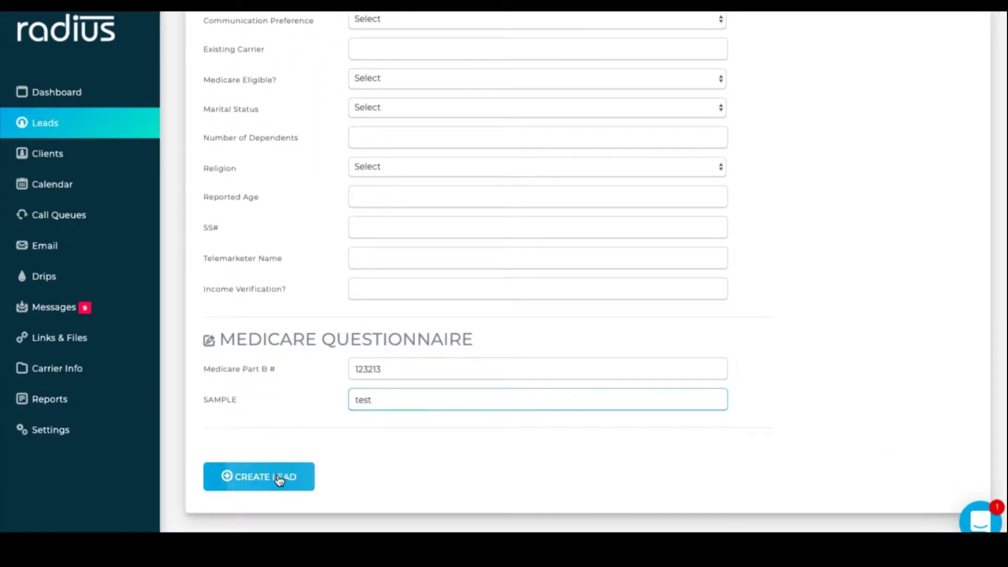
{"action": "left_click", "coordinate": [306, 475]}
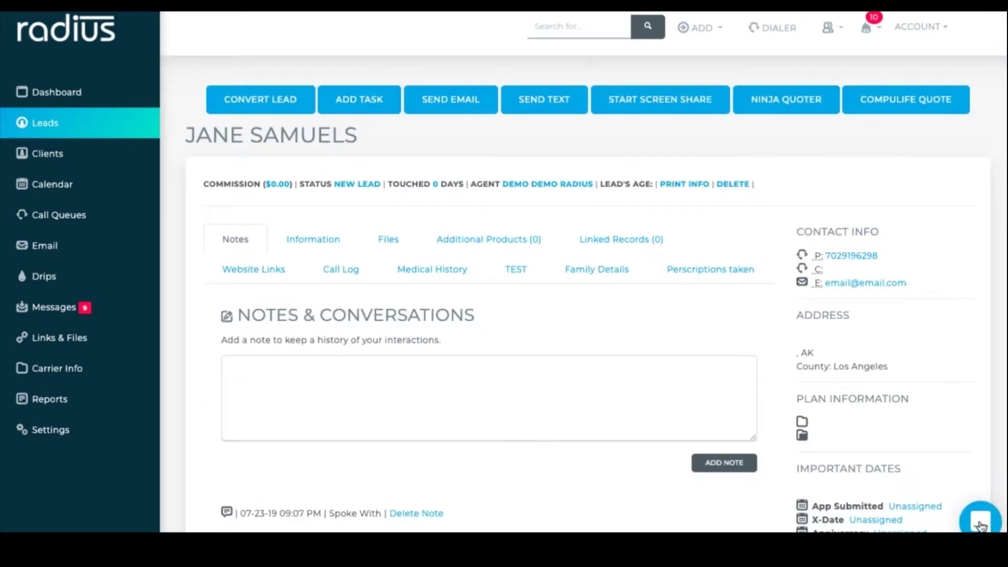
Search help for 'lead', open 'Importing Leads from Lead Vendors' and select its example dropbox email
{"action": "left_click", "coordinate": [981, 523]}
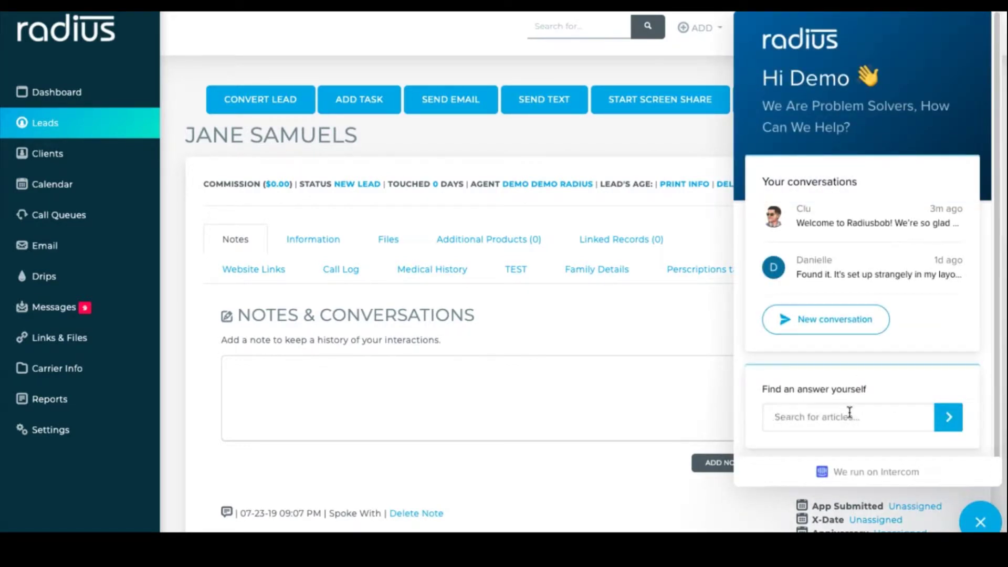
{"action": "type", "text": "lead vendor"}
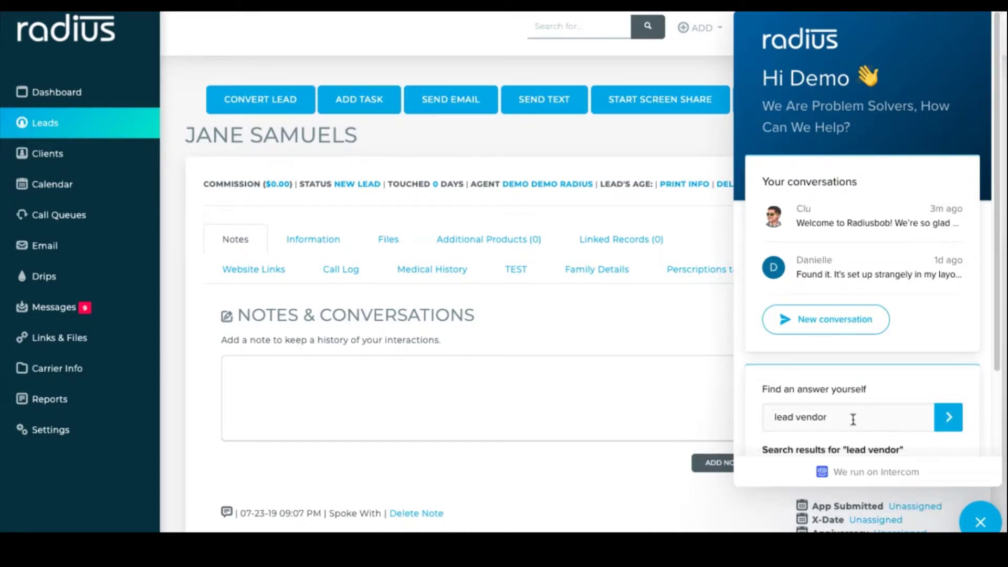
{"action": "left_click_drag", "start_coordinate": [994, 318], "coordinate": [992, 412]}
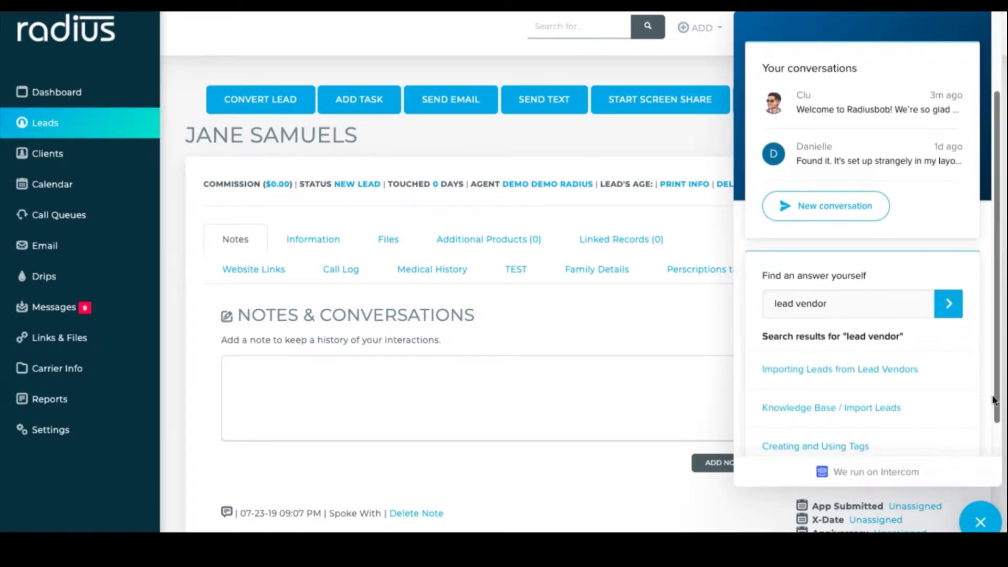
{"action": "left_click", "coordinate": [900, 362]}
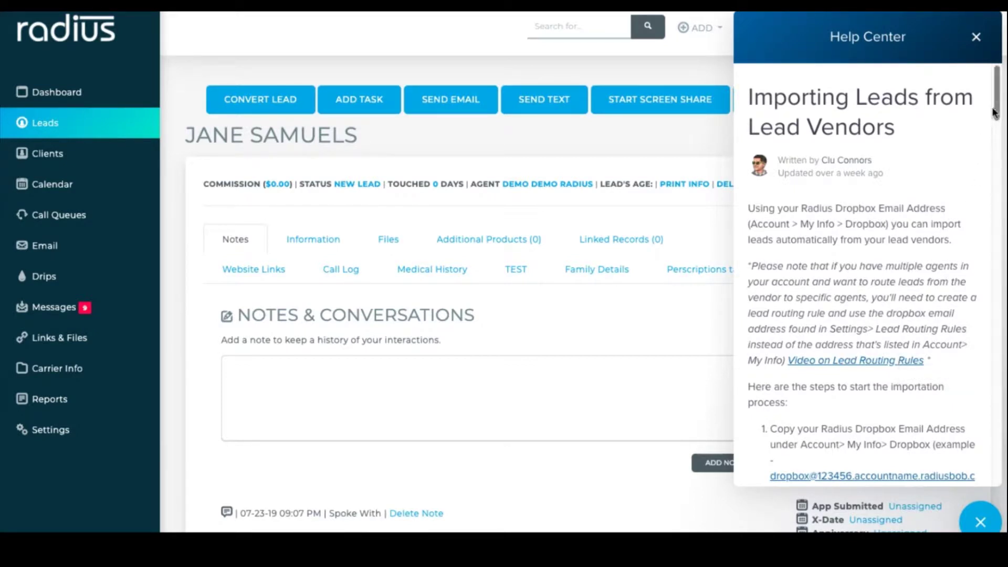
{"action": "left_click_drag", "start_coordinate": [995, 113], "coordinate": [994, 149]}
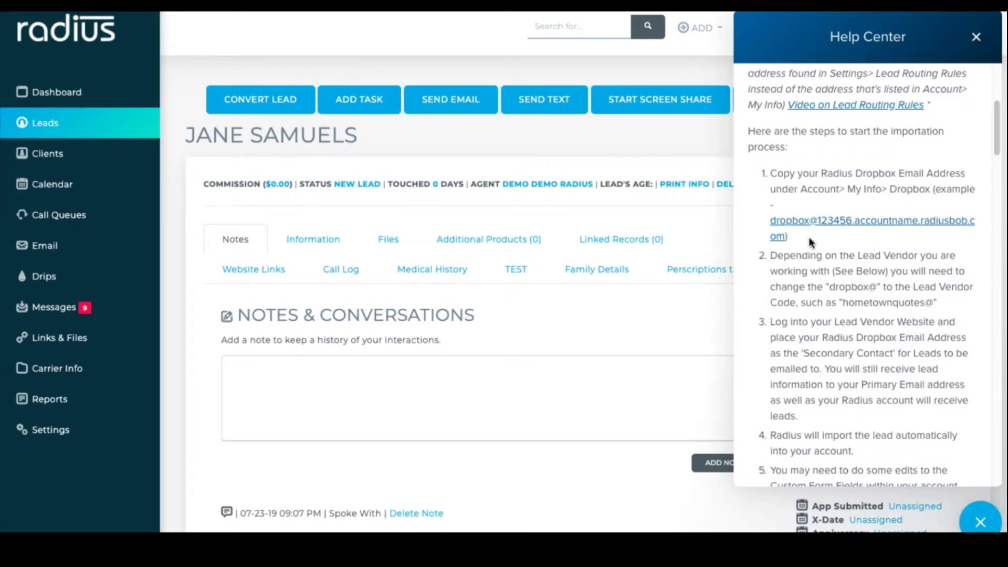
{"action": "left_click_drag", "start_coordinate": [813, 240], "coordinate": [768, 221]}
Close the help article and open ACCOUNT > My Information settings
{"action": "left_click", "coordinate": [977, 36]}
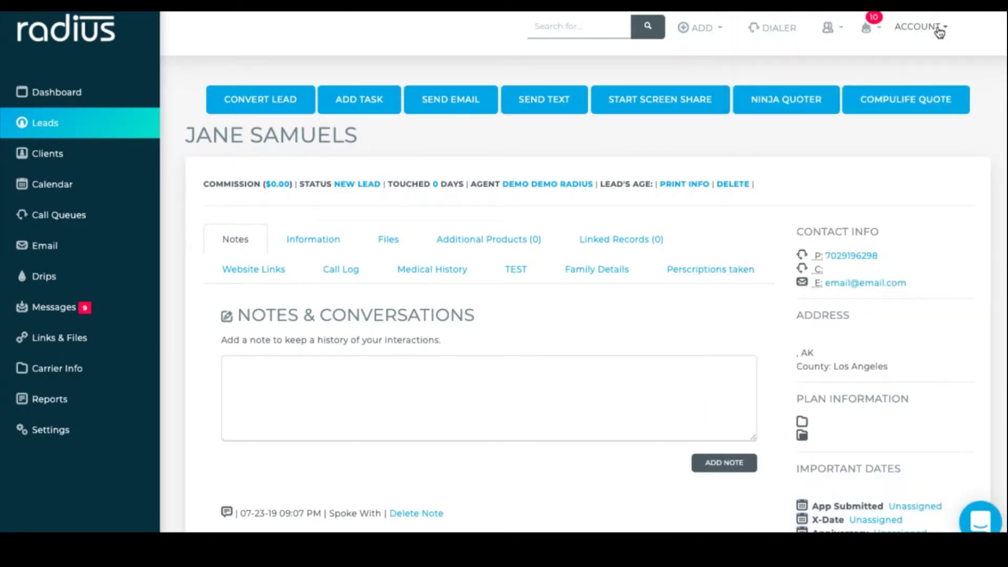
{"action": "left_click", "coordinate": [934, 27]}
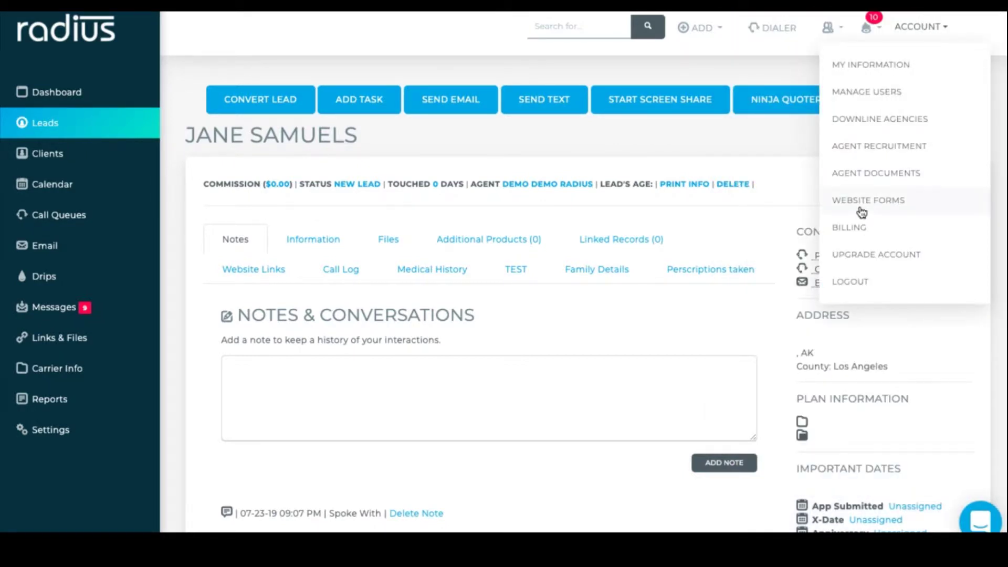
{"action": "left_click", "coordinate": [867, 66]}
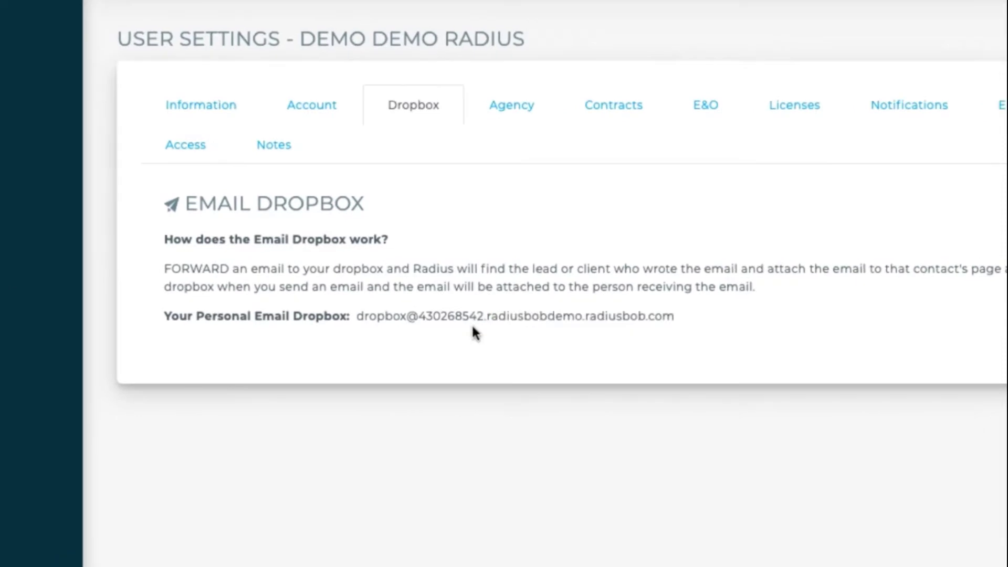
Select the personal dropbox email address, then the 'allwebleads@' vendor code in the help list
{"action": "triple_click", "coordinate": [381, 296]}
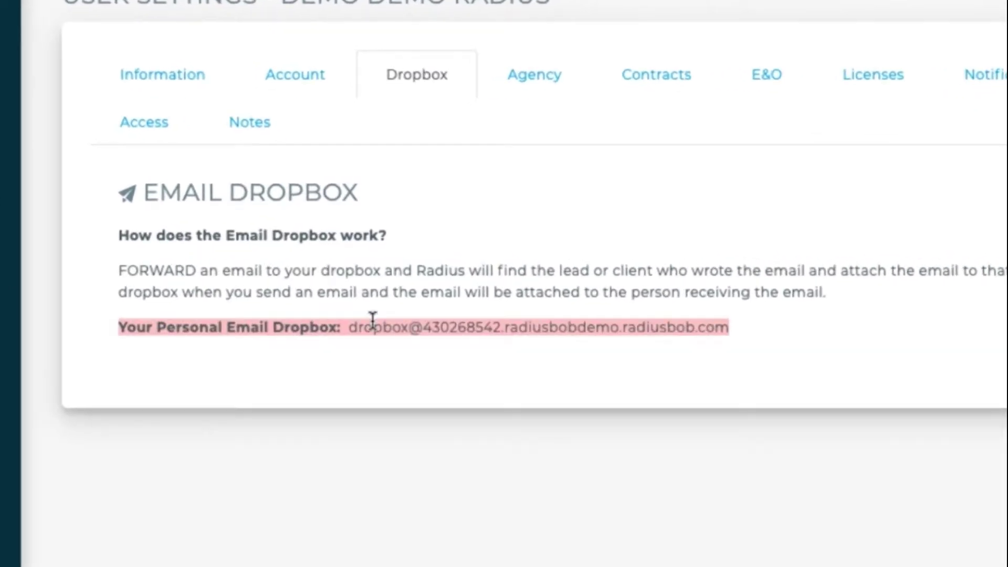
{"action": "left_click", "coordinate": [348, 328]}
{"action": "key", "text": "super+c"}
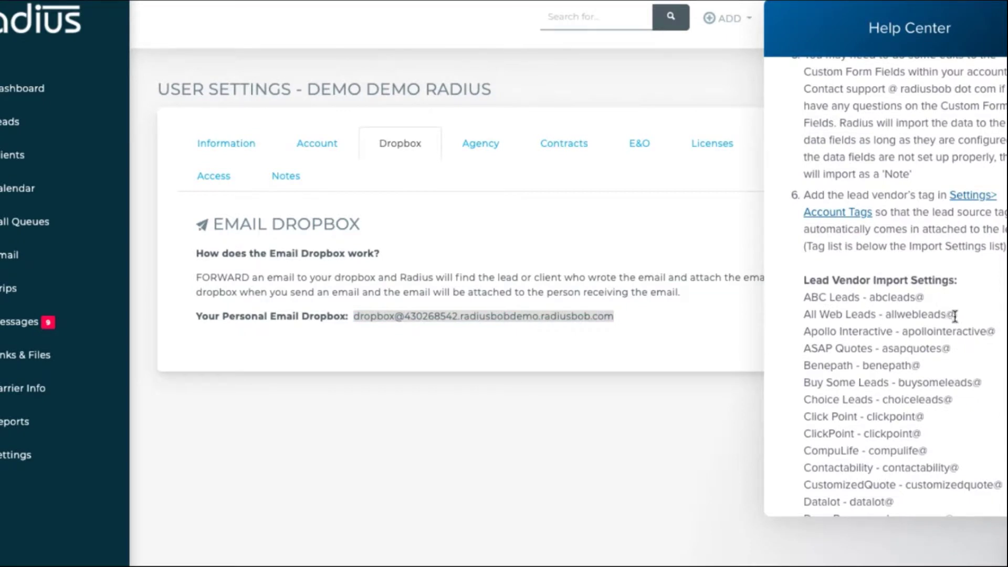
{"action": "left_click_drag", "start_coordinate": [962, 318], "coordinate": [887, 317]}
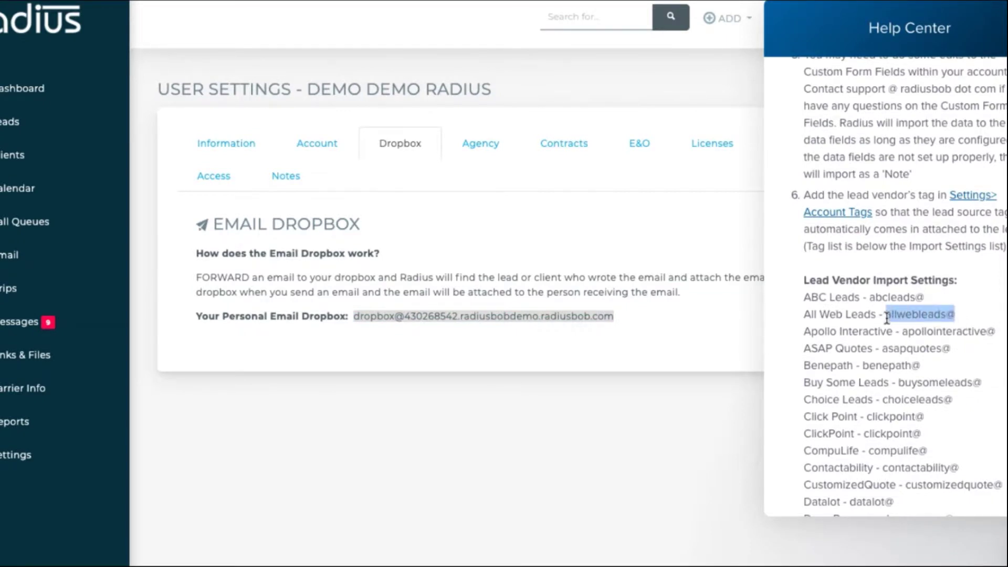
Paste the dropbox address into a new note, change 'dropbox' to 'allwebleads', and copy it
{"action": "key", "text": "super+Tab"}
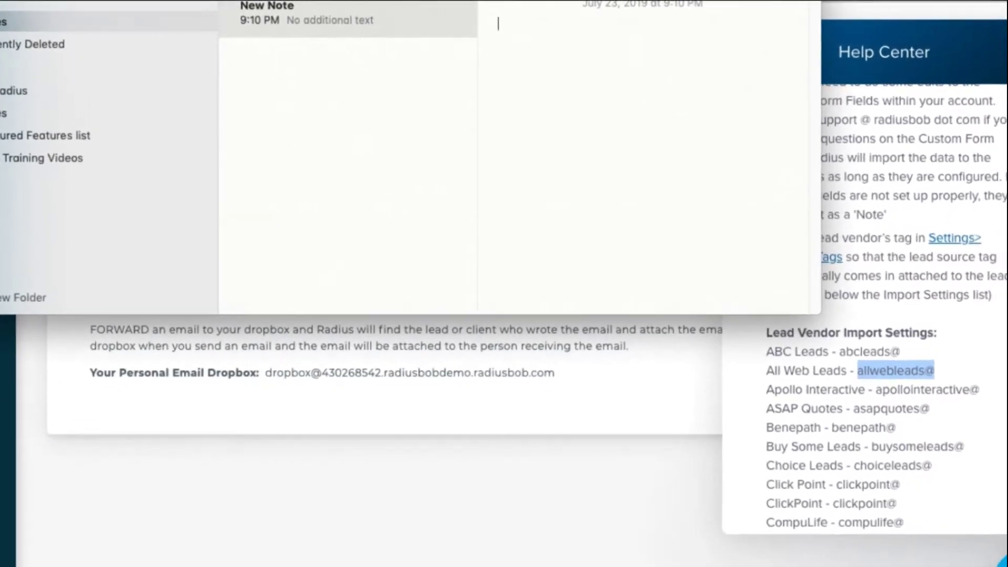
{"action": "key", "text": "super+v"}
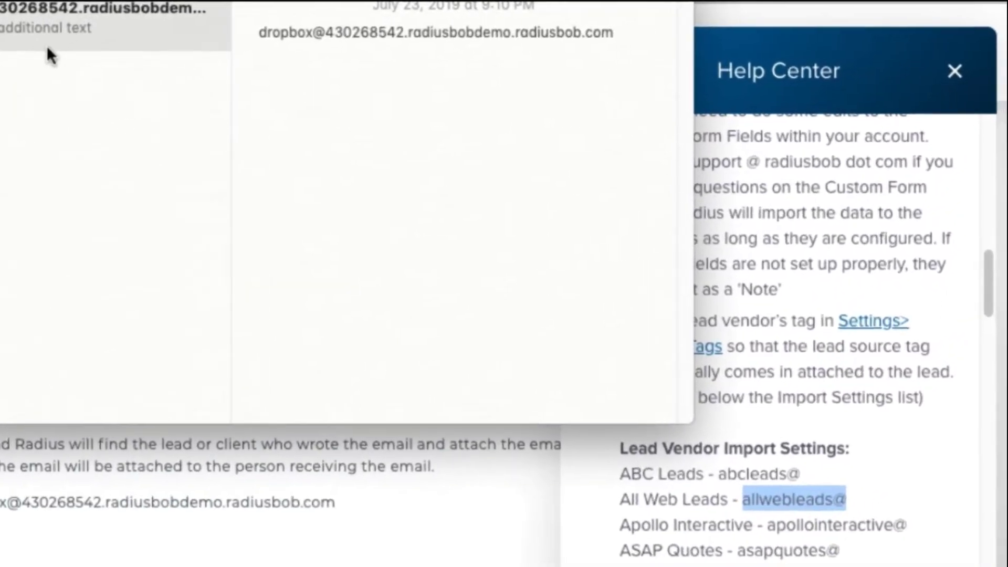
{"action": "left_click_drag", "start_coordinate": [312, 32], "coordinate": [245, 39]}
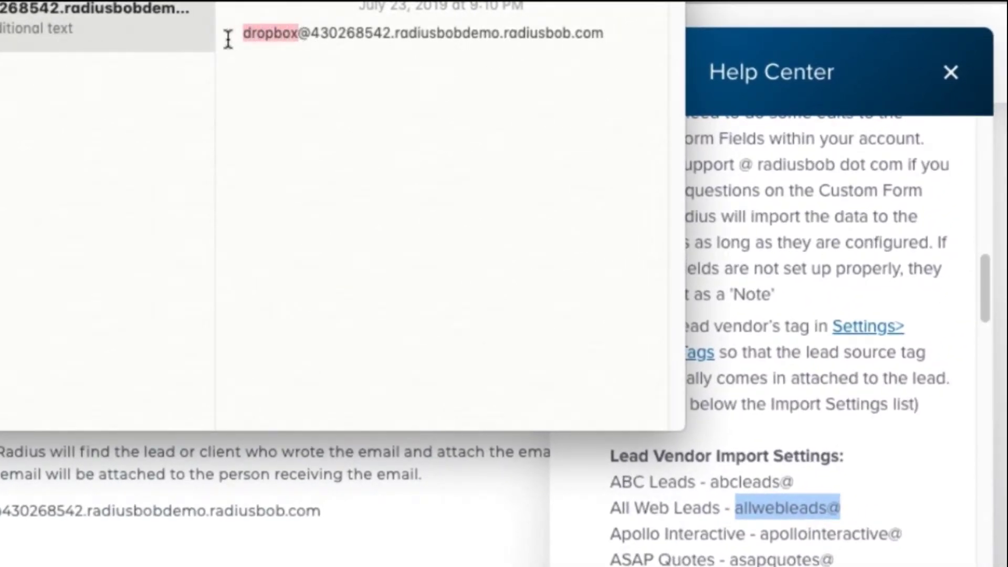
{"action": "type", "text": "allweb"}
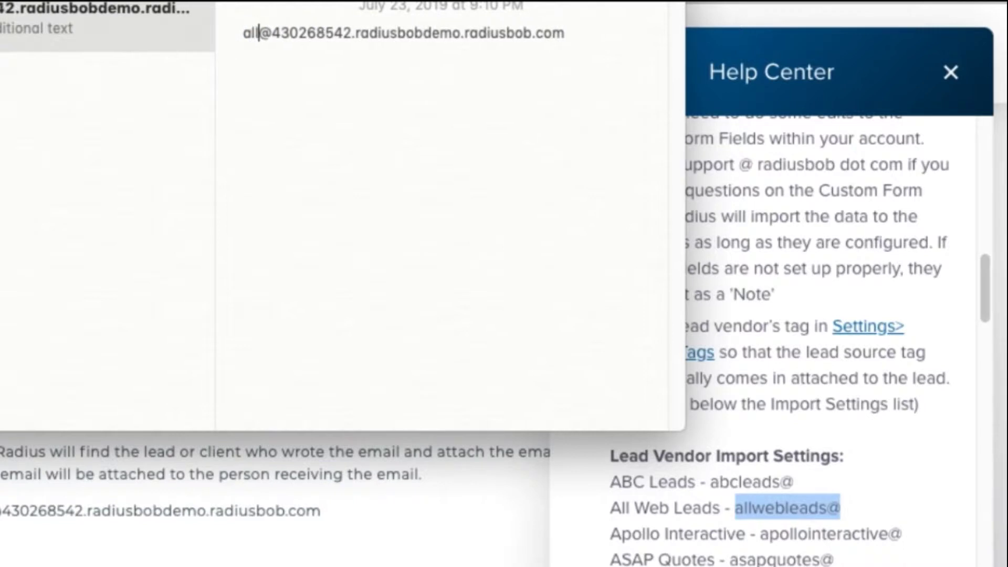
{"action": "type", "text": "leads"}
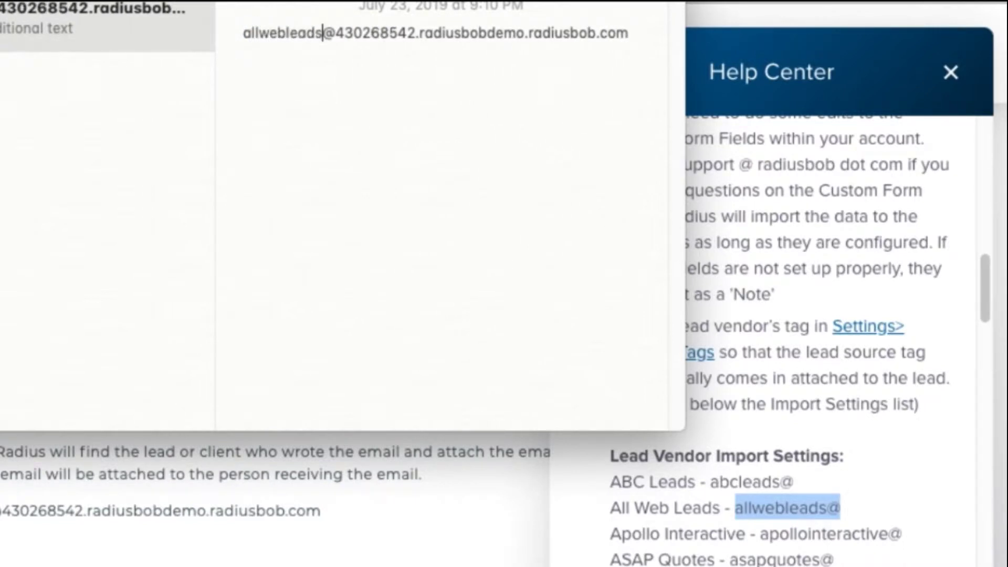
{"action": "left_click_drag", "start_coordinate": [625, 32], "coordinate": [231, 33]}
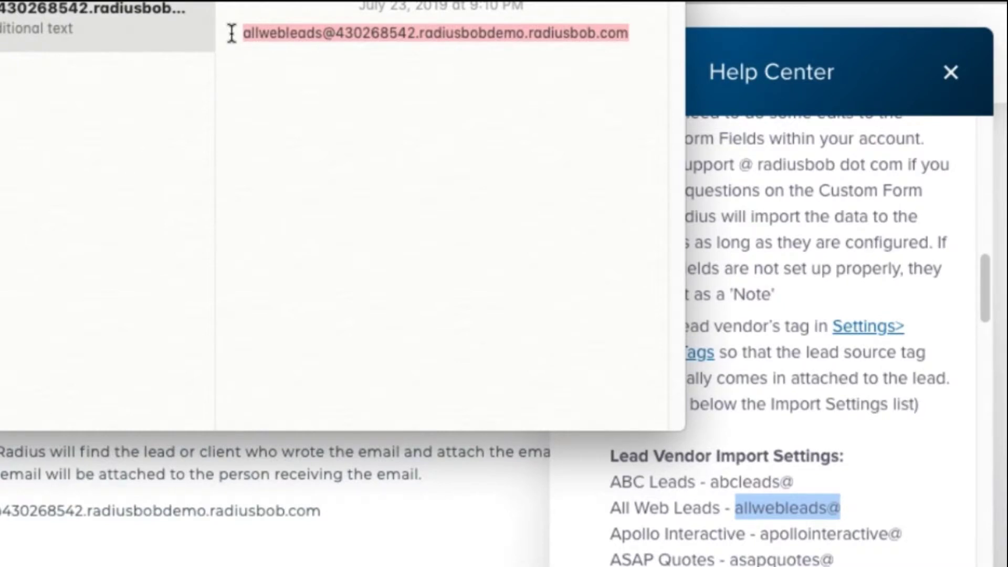
{"action": "left_click", "coordinate": [965, 314]}
{"action": "left_click_drag", "start_coordinate": [988, 298], "coordinate": [970, 501]}
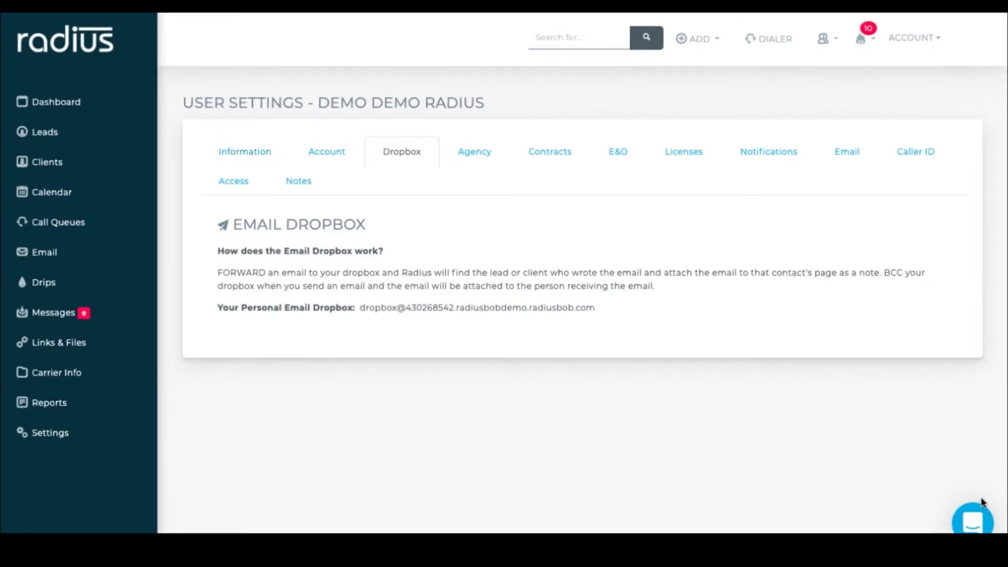
Paste the address into a new support conversation, then select the 'aweb' tag for All Web Leads
{"action": "left_click", "coordinate": [973, 522]}
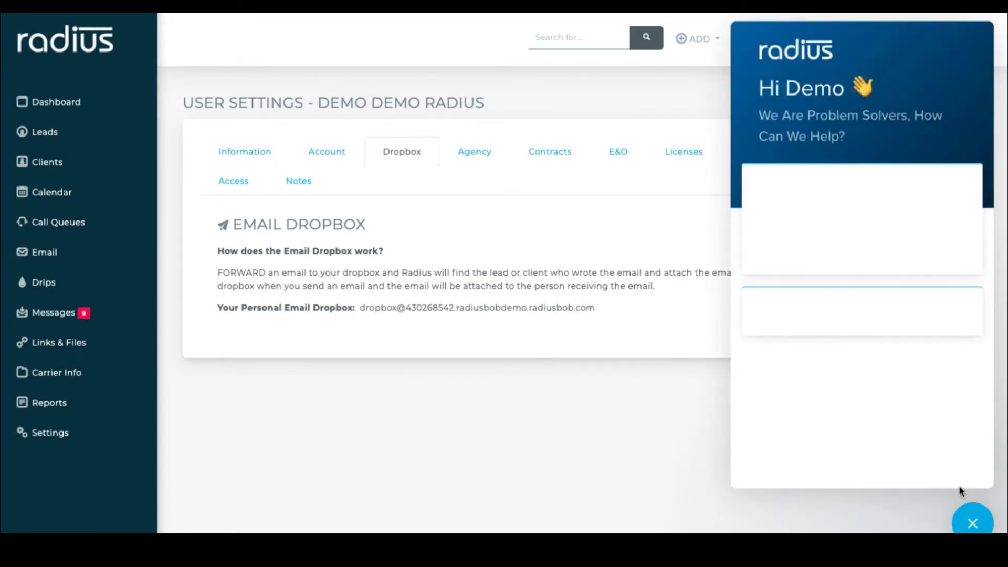
{"action": "left_click", "coordinate": [849, 324]}
{"action": "type", "text": "Hello! I'd like to integrate a lead vendor that you don't have on the list. It's abcdef leads and their website is www.abcdefleads.com"}
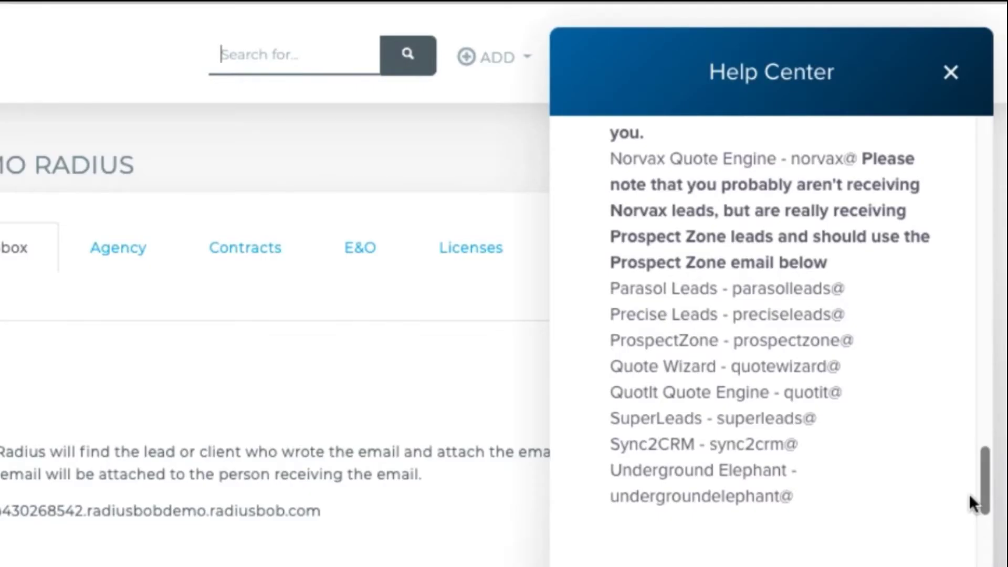
{"action": "scroll", "coordinate": [969, 501], "scroll_direction": "down", "scroll_amount": 7}
{"action": "scroll", "coordinate": [965, 541], "scroll_direction": "down", "scroll_amount": 5}
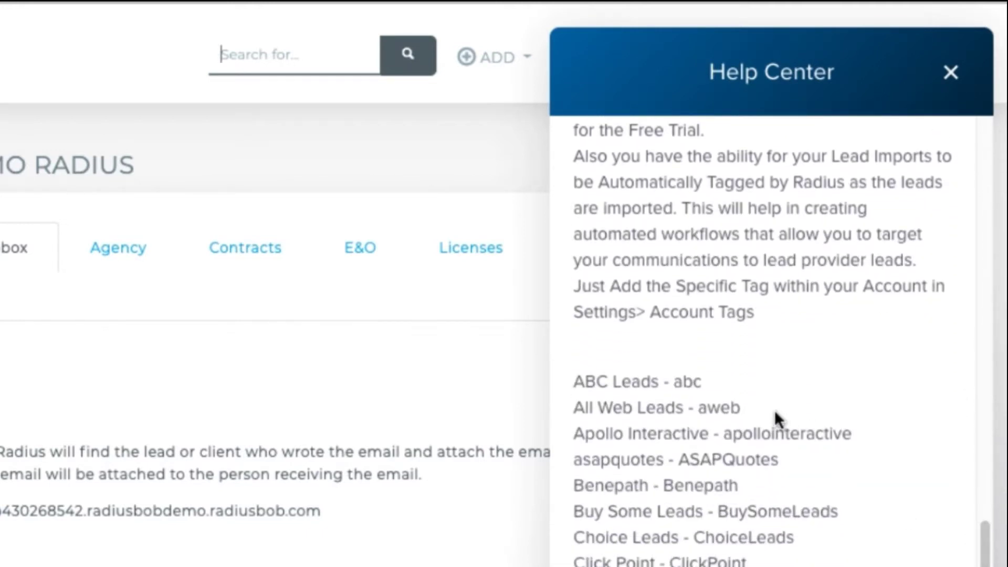
{"action": "left_click_drag", "start_coordinate": [741, 408], "coordinate": [700, 407]}
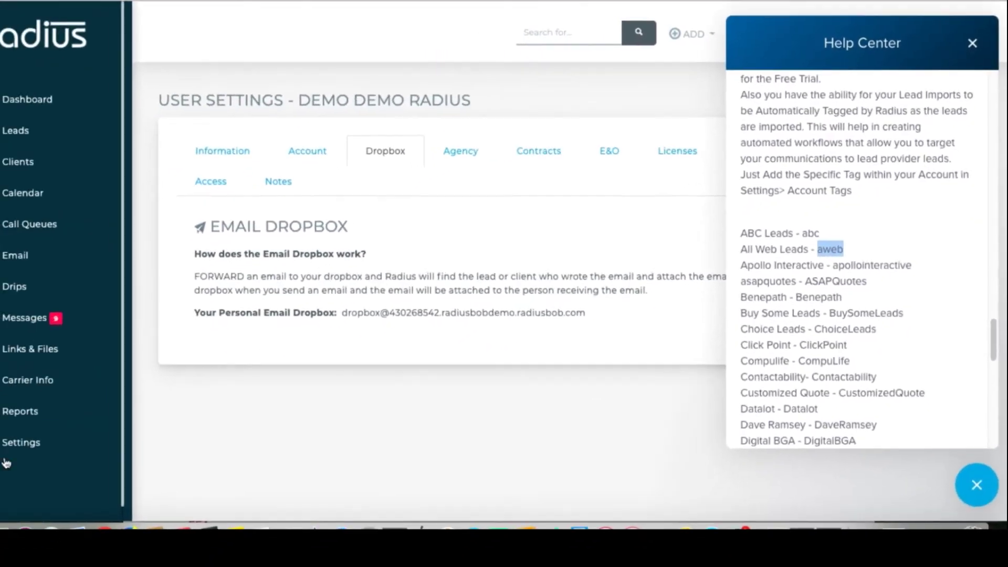
In Settings > Account Tags, add the tag 'aweb' with ADD TAG
{"action": "left_click", "coordinate": [16, 443]}
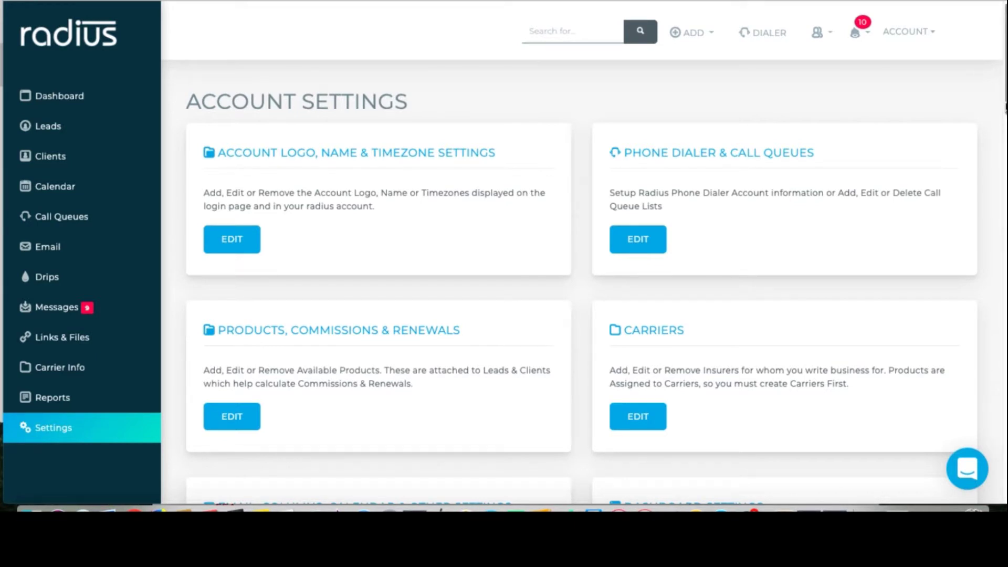
{"action": "scroll", "coordinate": [1001, 157], "scroll_direction": "down", "scroll_amount": 8}
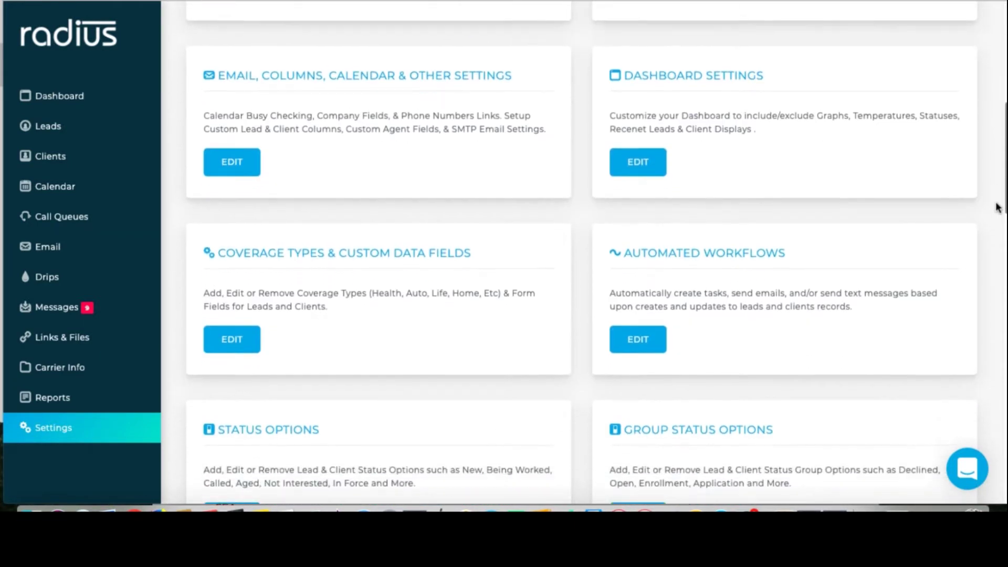
{"action": "left_click_drag", "start_coordinate": [997, 206], "coordinate": [996, 325]}
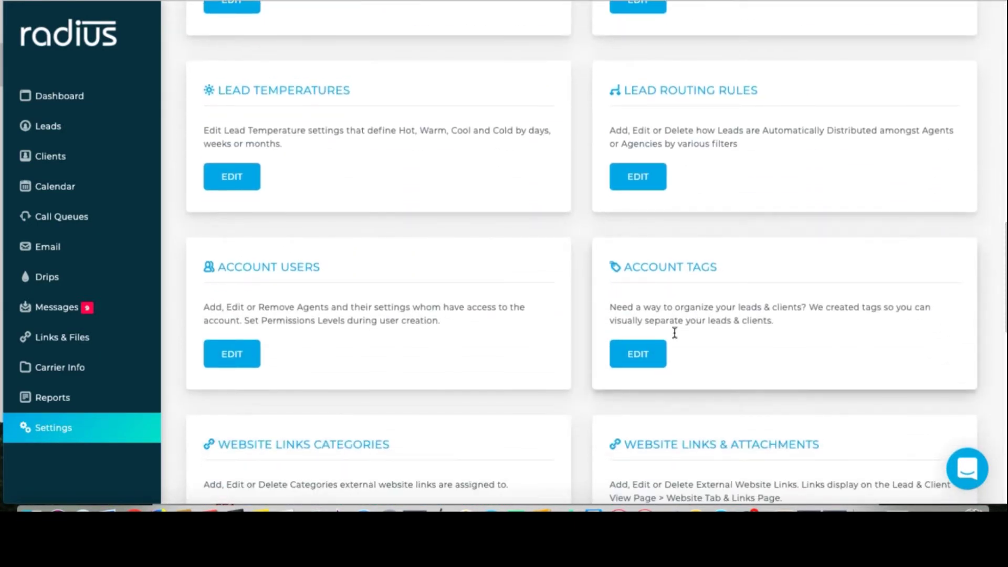
{"action": "left_click", "coordinate": [641, 359]}
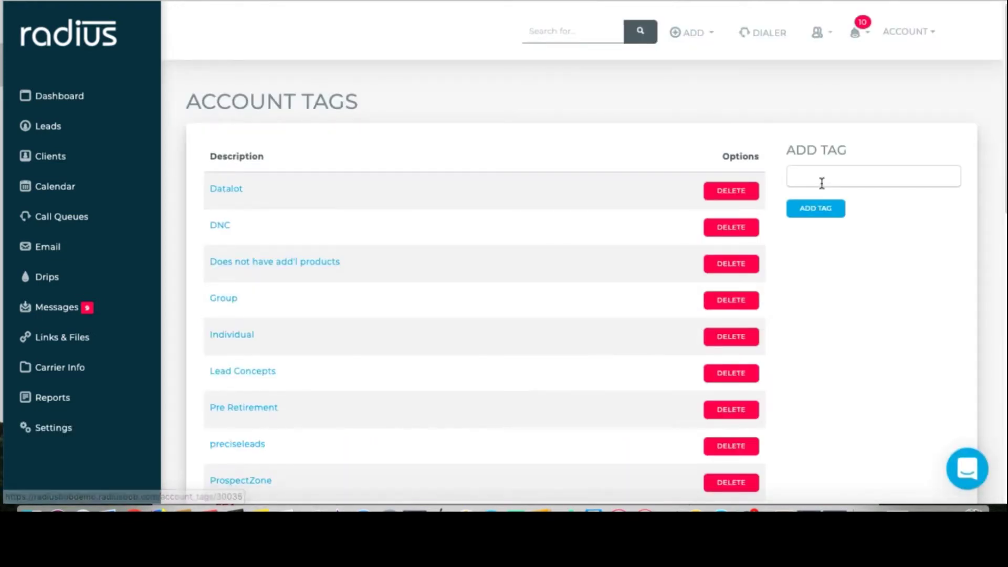
{"action": "left_click", "coordinate": [821, 181]}
{"action": "type", "text": "aweb"}
{"action": "left_click", "coordinate": [817, 215]}
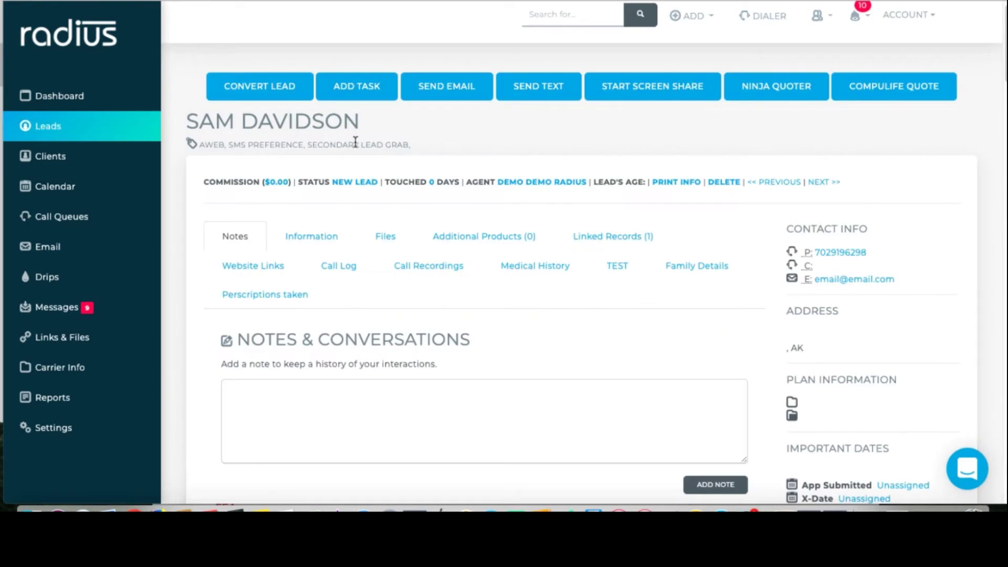
Select Datalot, ProspectZone and aweb in the Lead Vendor Comparison report's tag list, then return to Dashboard
{"action": "left_click_drag", "start_coordinate": [187, 120], "coordinate": [227, 145]}
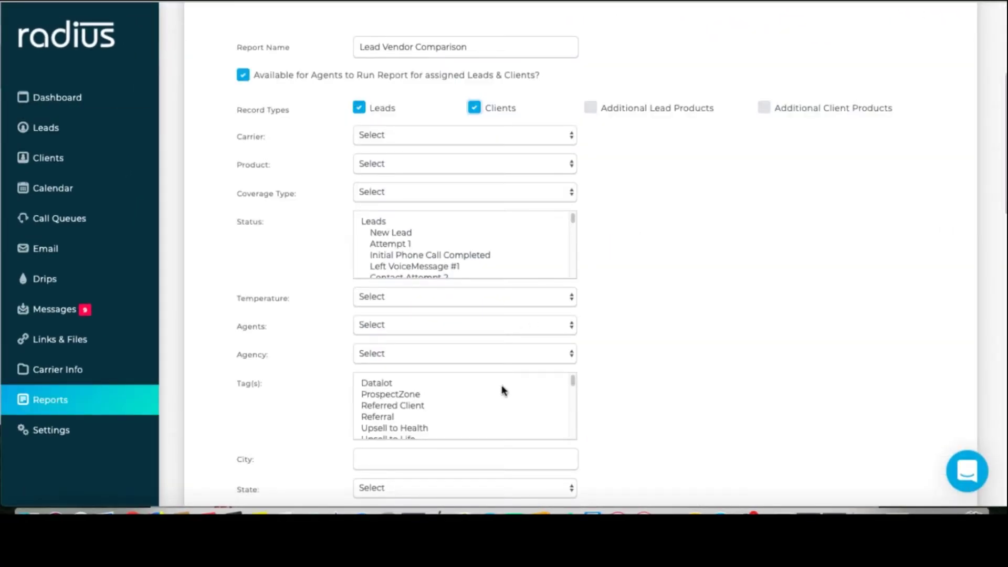
{"action": "left_click", "coordinate": [453, 385]}
{"action": "left_click", "coordinate": [441, 395], "text": "shift"}
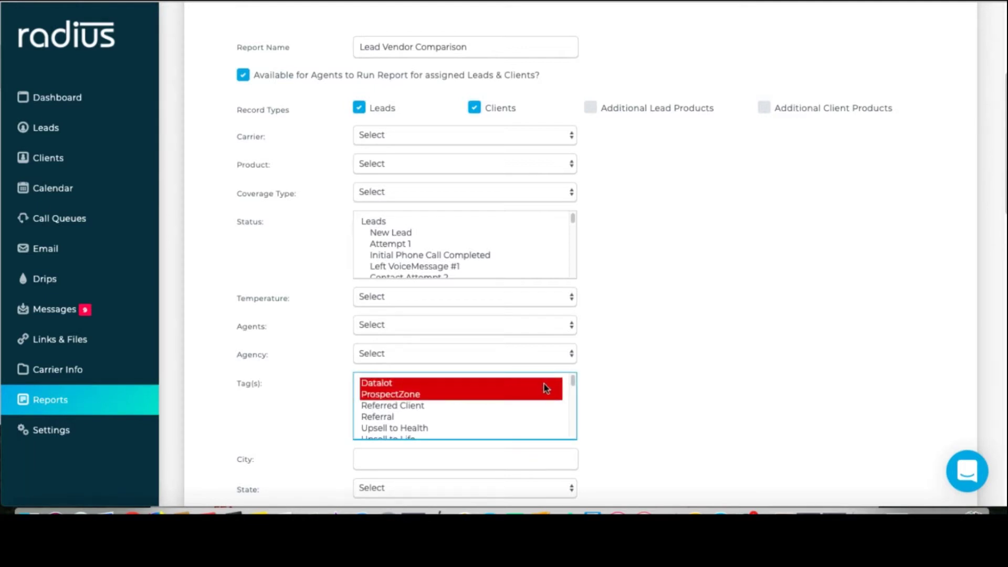
{"action": "left_click_drag", "start_coordinate": [573, 386], "coordinate": [575, 439]}
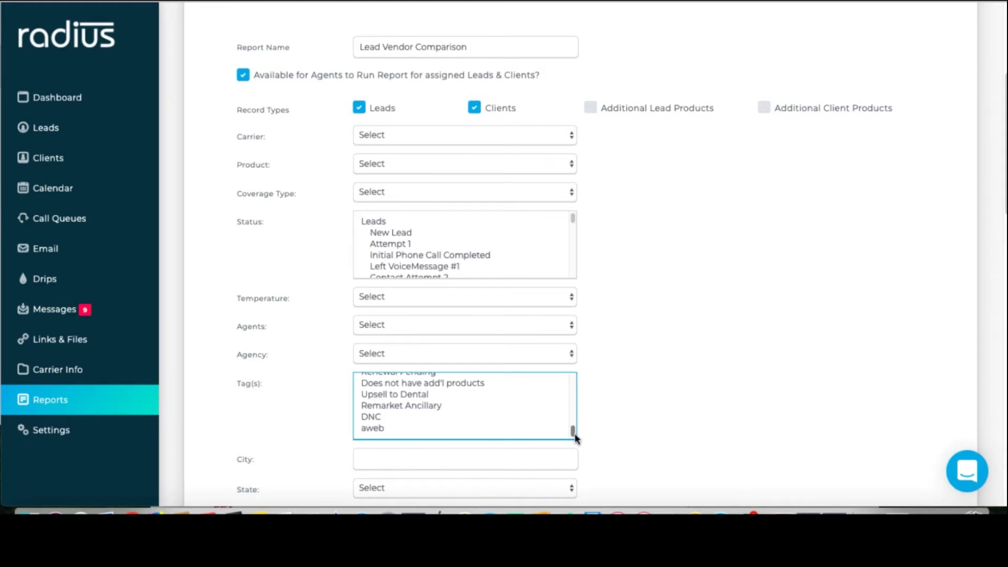
{"action": "left_click", "coordinate": [486, 431]}
{"action": "left_click", "coordinate": [92, 99]}
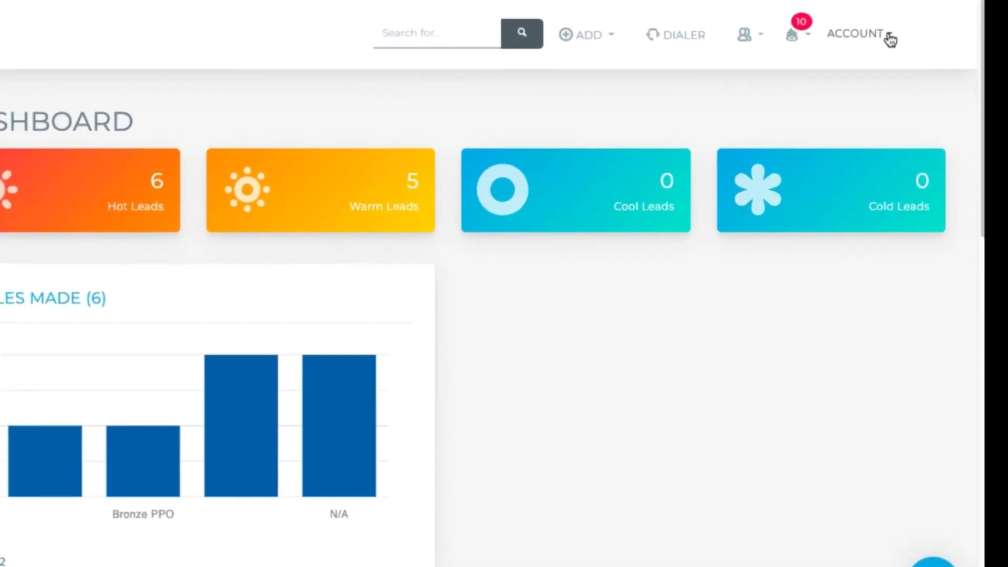
Open the Website Forms API docs, select the leads post URL, and scroll to the sample HTML
{"action": "left_click", "coordinate": [931, 35]}
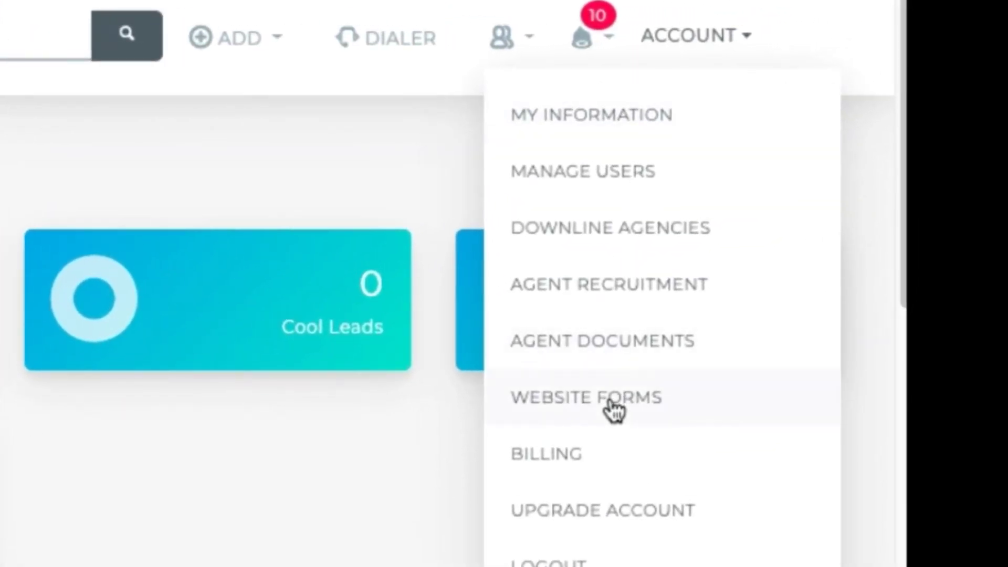
{"action": "left_click", "coordinate": [612, 402]}
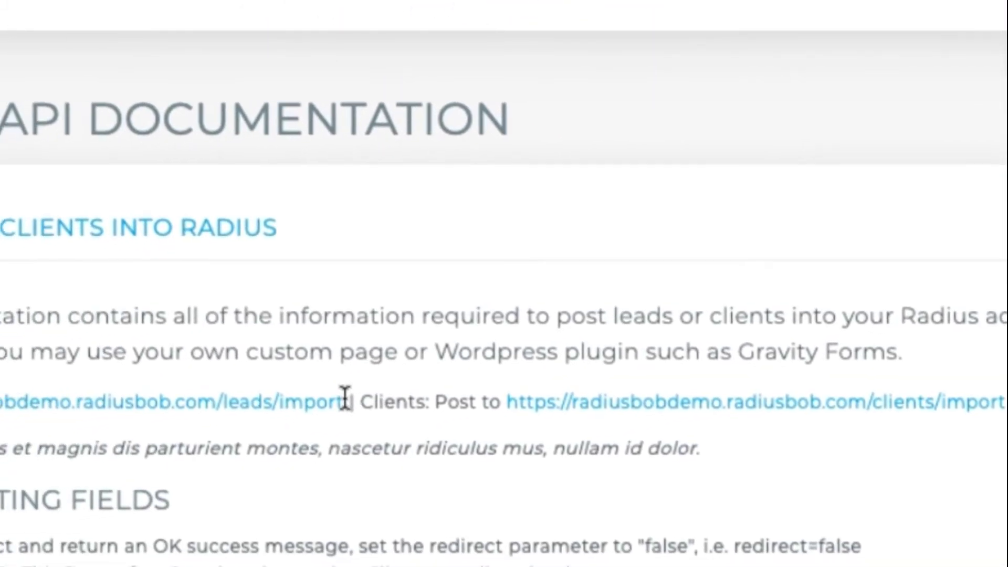
{"action": "left_click_drag", "start_coordinate": [345, 399], "coordinate": [50, 358]}
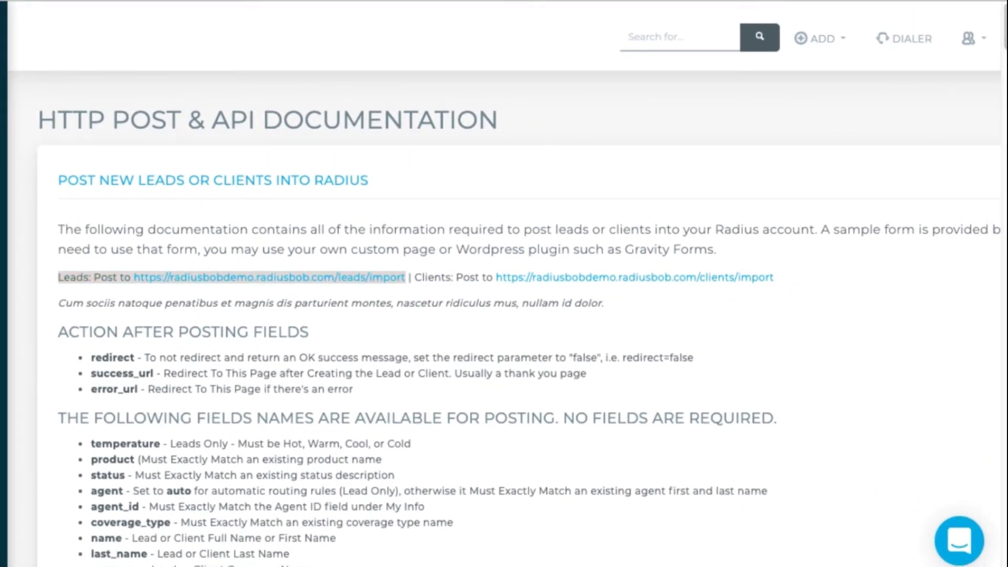
{"action": "scroll", "coordinate": [1000, 101], "scroll_direction": "down", "scroll_amount": 3}
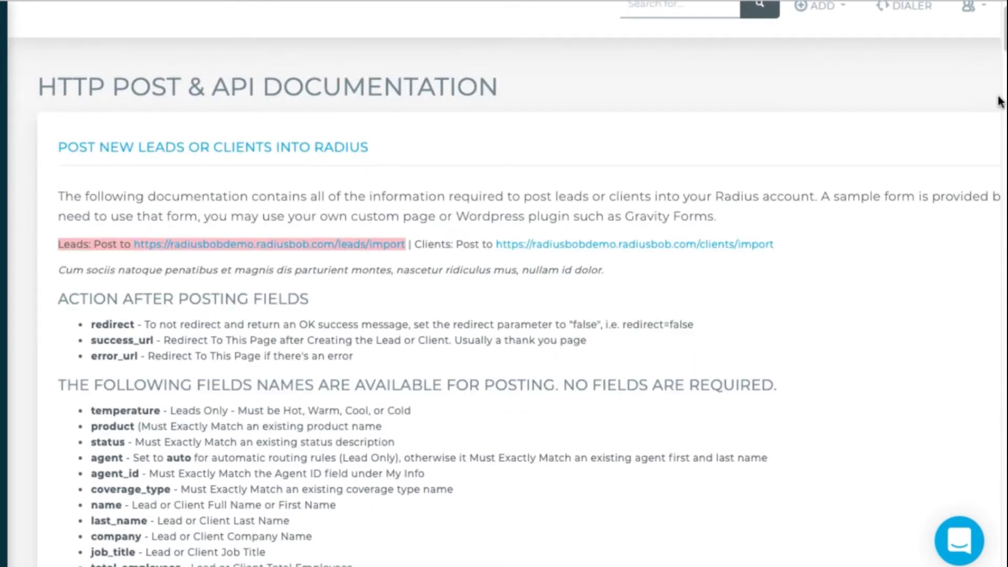
{"action": "scroll", "coordinate": [1000, 101], "scroll_direction": "down", "scroll_amount": 15}
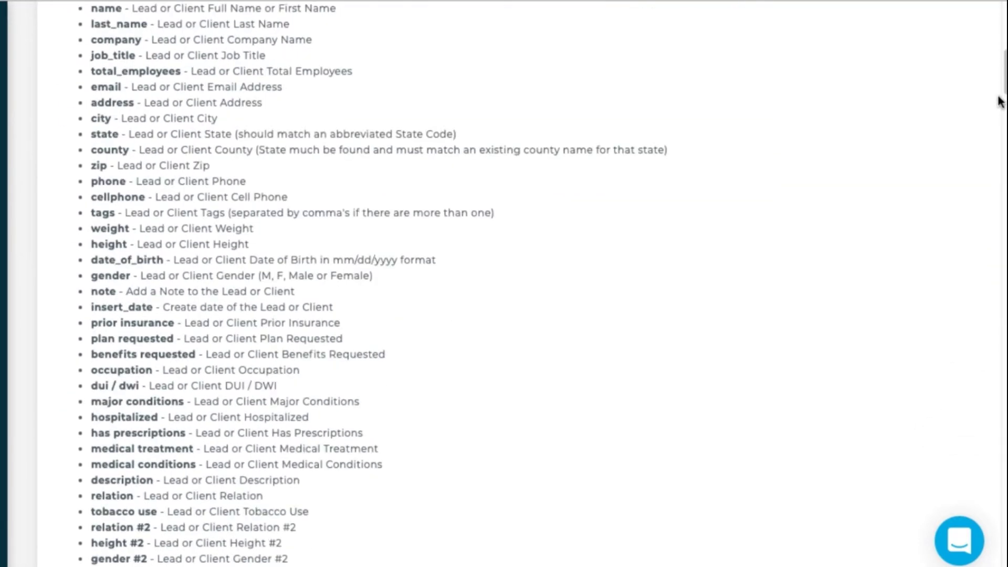
{"action": "scroll", "coordinate": [1000, 101], "scroll_direction": "down", "scroll_amount": 15}
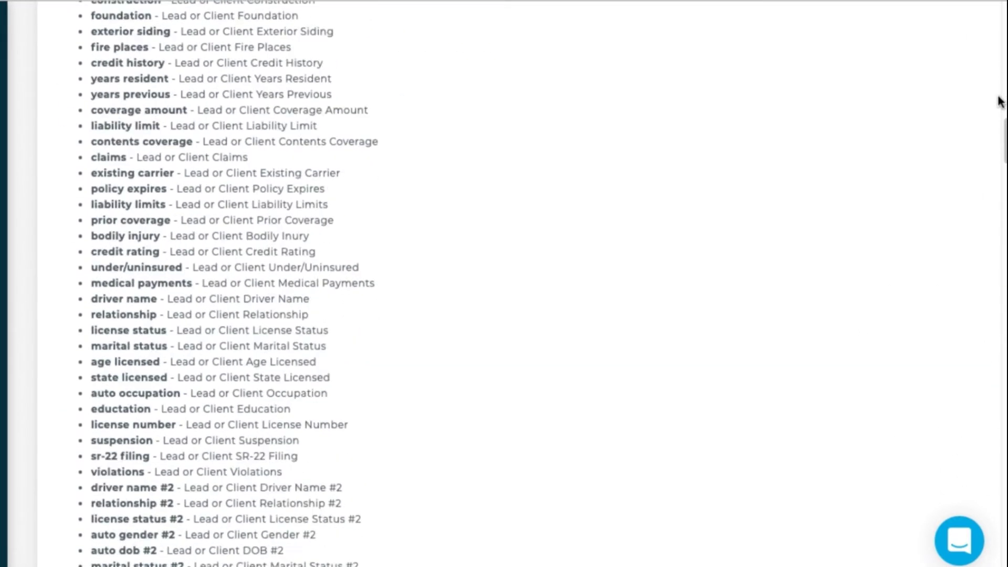
{"action": "scroll", "coordinate": [999, 100], "scroll_direction": "down", "scroll_amount": 15}
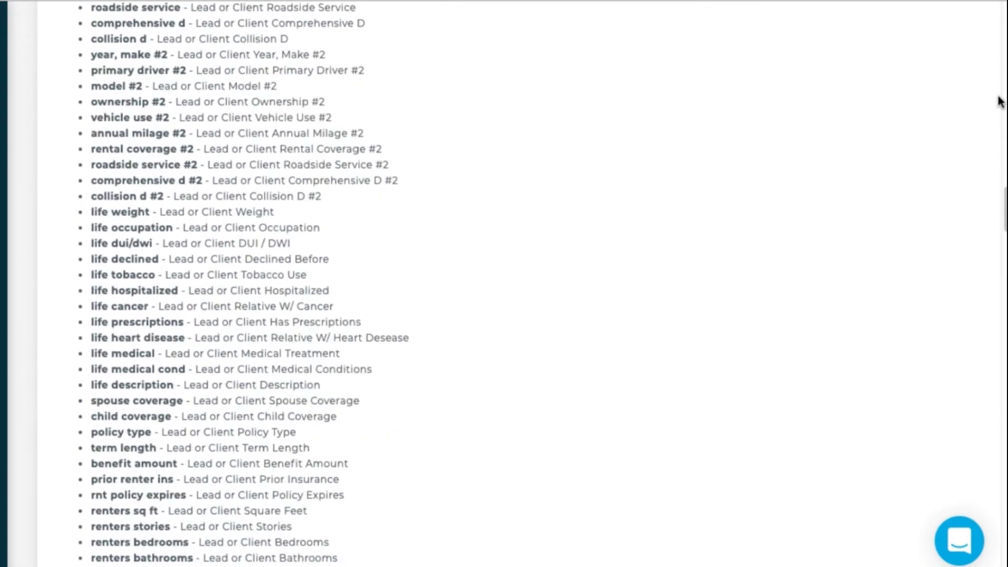
{"action": "scroll", "coordinate": [999, 101], "scroll_direction": "down", "scroll_amount": 13}
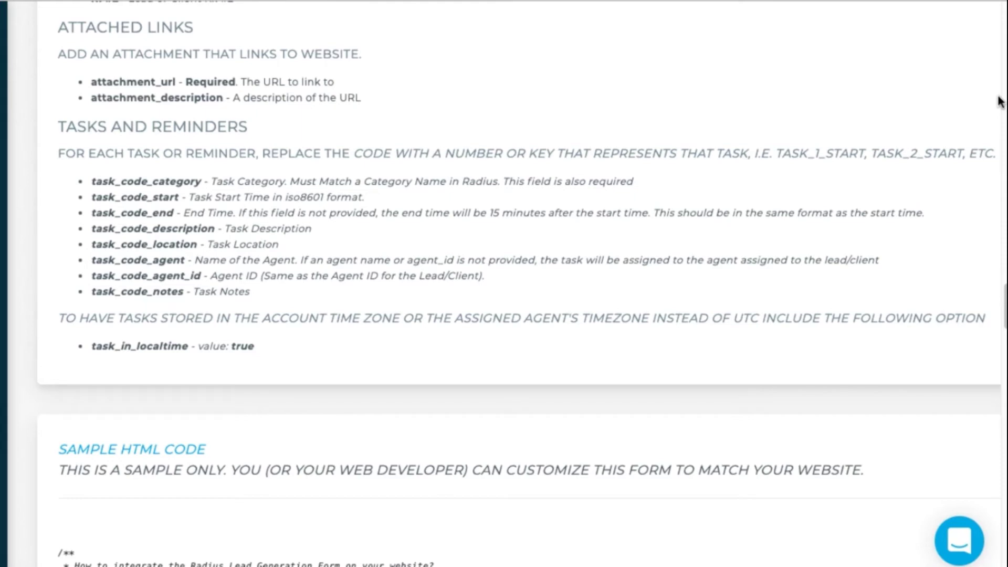
{"action": "scroll", "coordinate": [1000, 101], "scroll_direction": "down", "scroll_amount": 8}
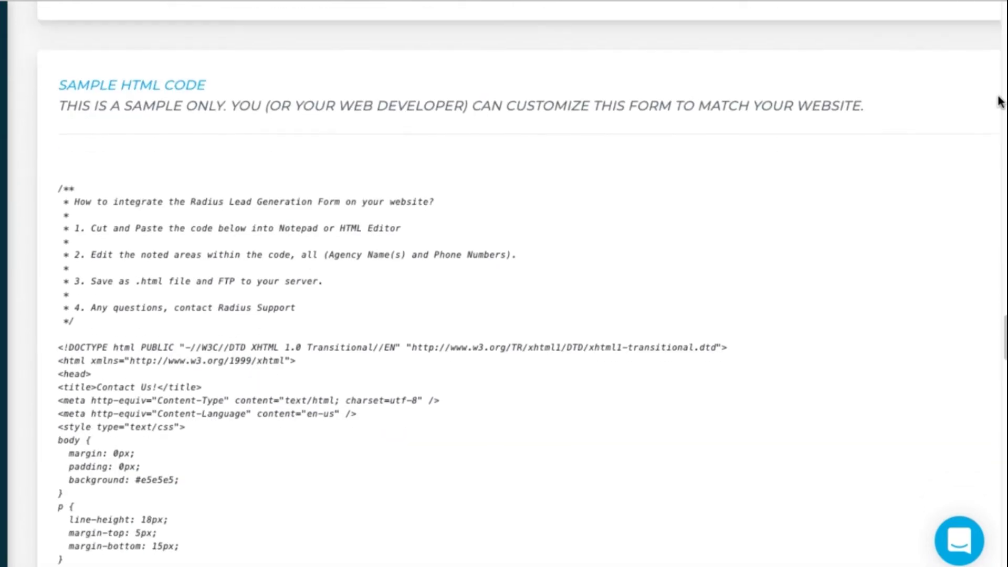
{"action": "scroll", "coordinate": [999, 101], "scroll_direction": "down", "scroll_amount": 1}
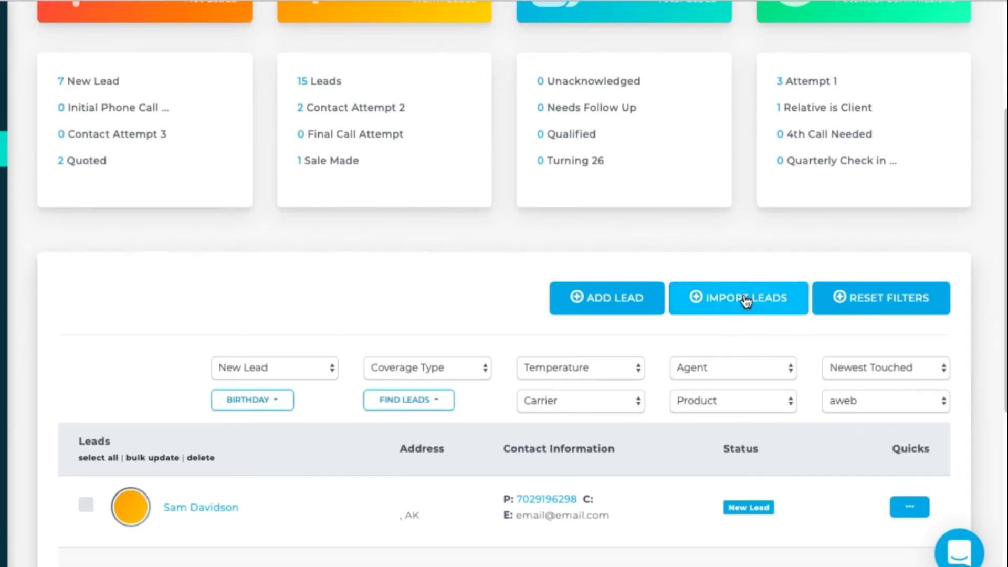
Open Import Leads and tick Leads for matching import records
{"action": "left_click", "coordinate": [746, 301]}
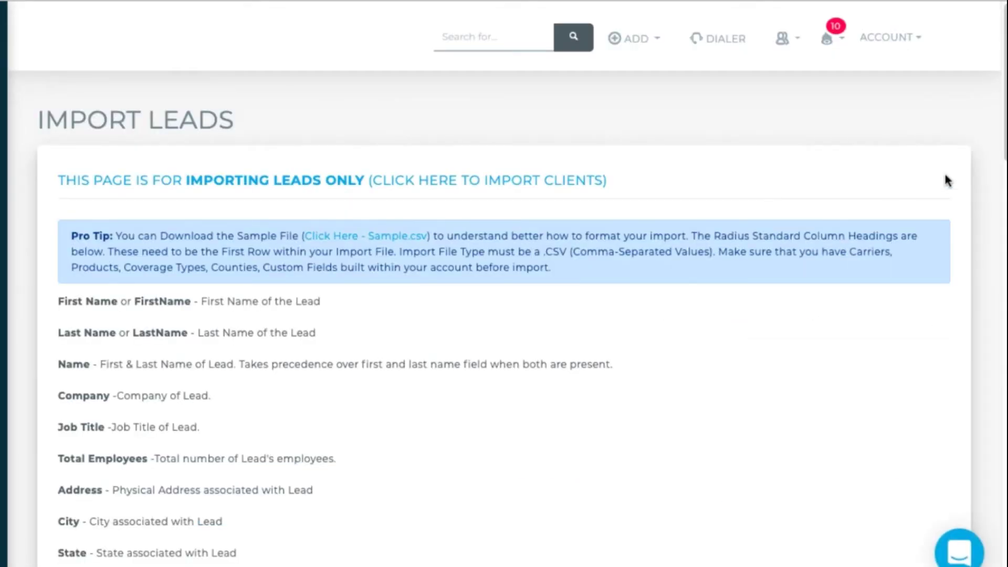
{"action": "scroll", "coordinate": [981, 209], "scroll_direction": "down", "scroll_amount": 20}
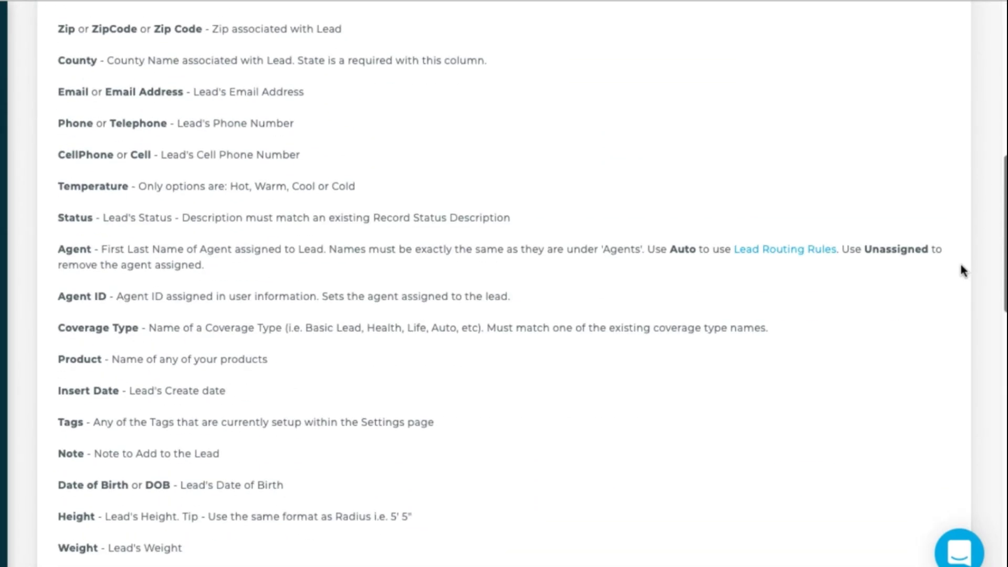
{"action": "scroll", "coordinate": [916, 422], "scroll_direction": "down", "scroll_amount": 7}
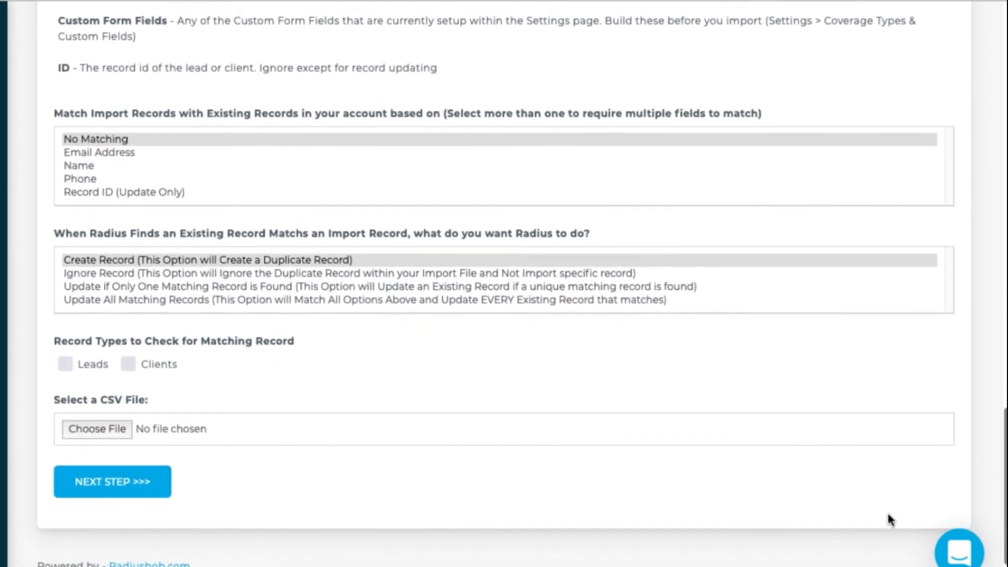
{"action": "left_click", "coordinate": [65, 358]}
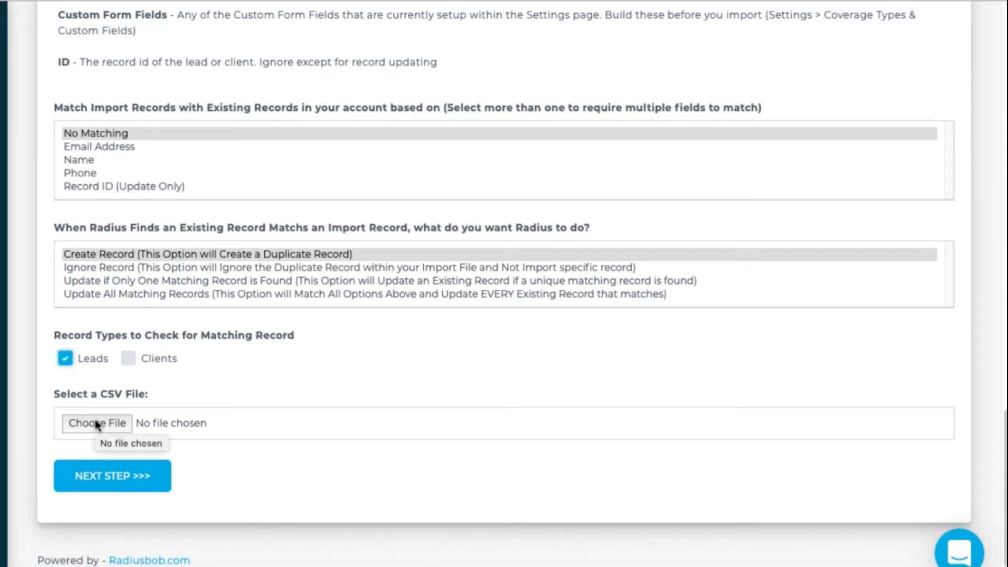
Search the help messenger for 'import spreadsheet'
{"action": "left_click", "coordinate": [959, 549]}
{"action": "type", "text": "import spreadsh"}
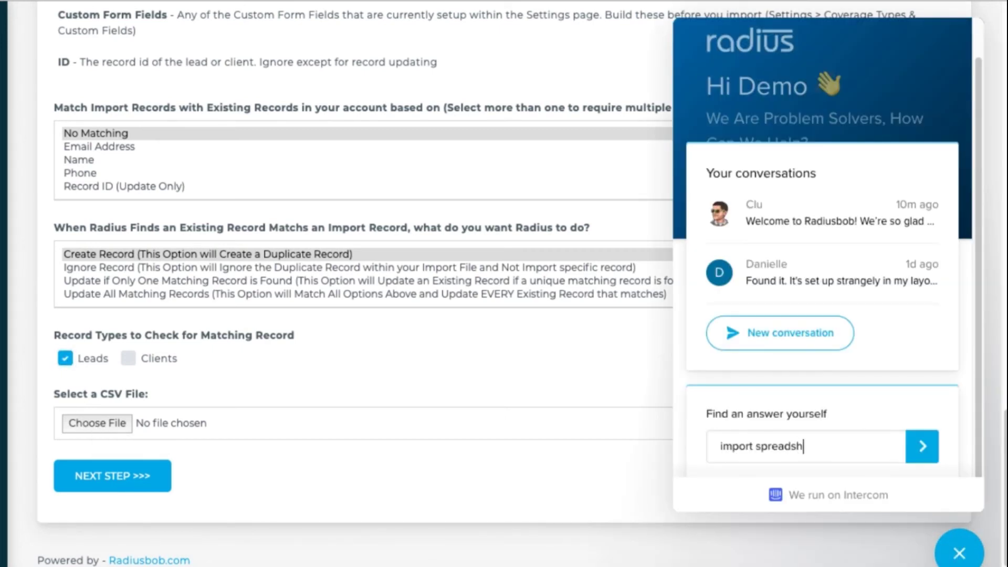
{"action": "type", "text": "eet"}
{"action": "key", "text": "Return"}
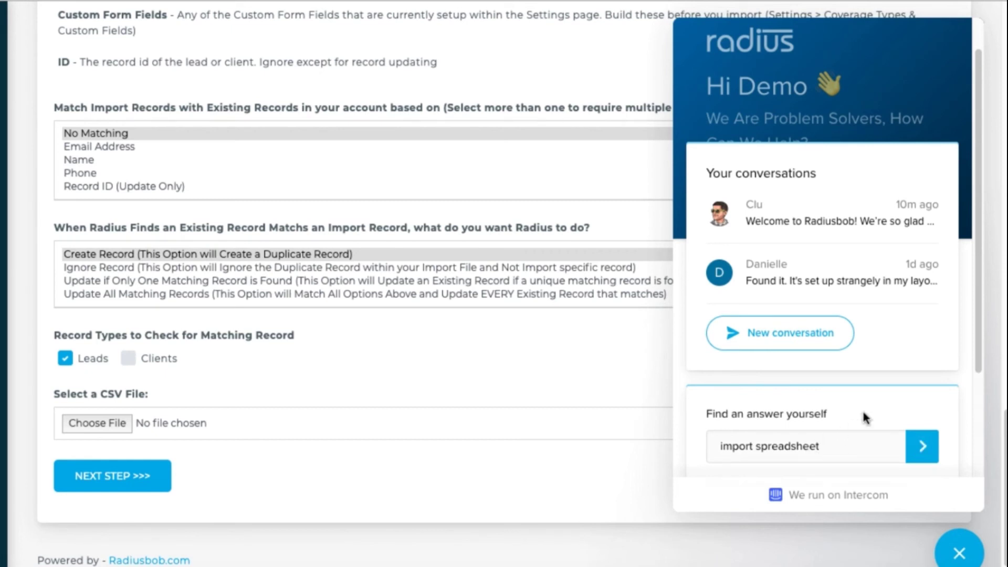